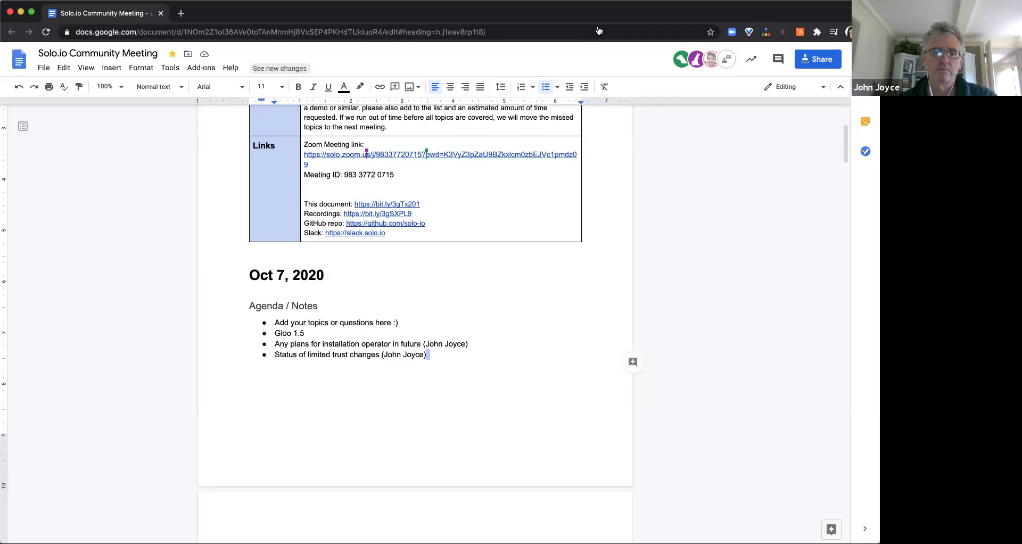
- Set the document zoom to 125% with the cursor in the first agenda bullet
scroll(550, 315, "down", 2)
scroll(544, 295, "up", 1)
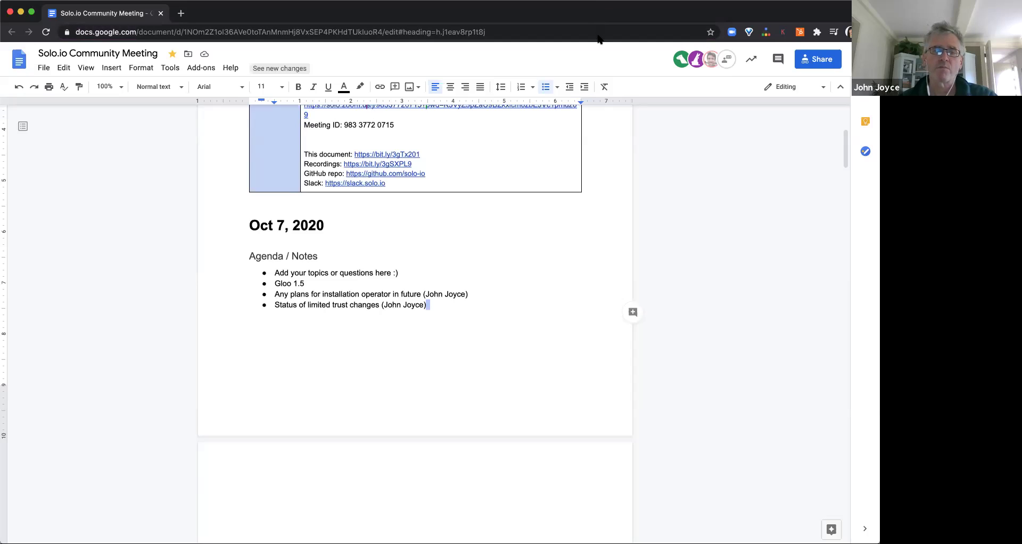
left_click(278, 311)
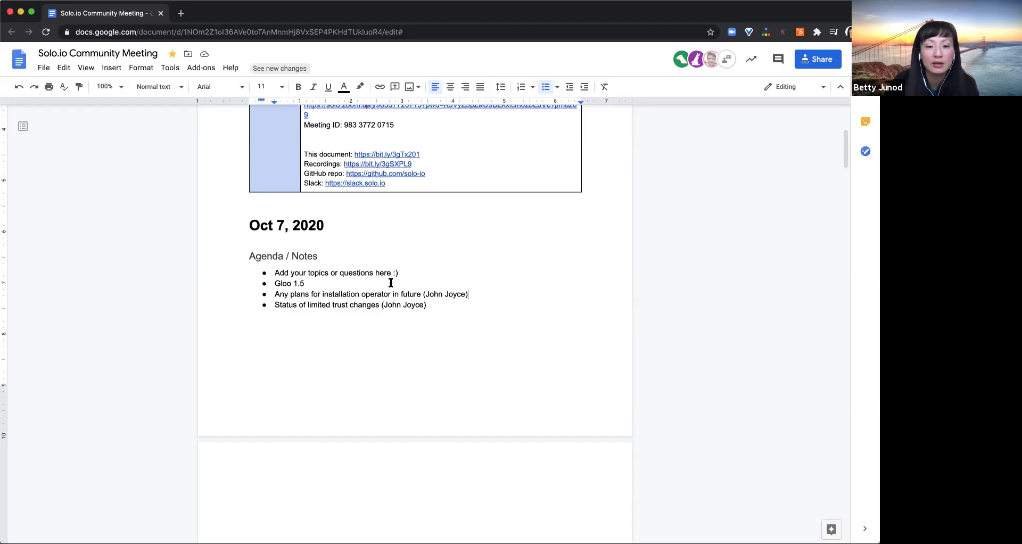
left_click(445, 311)
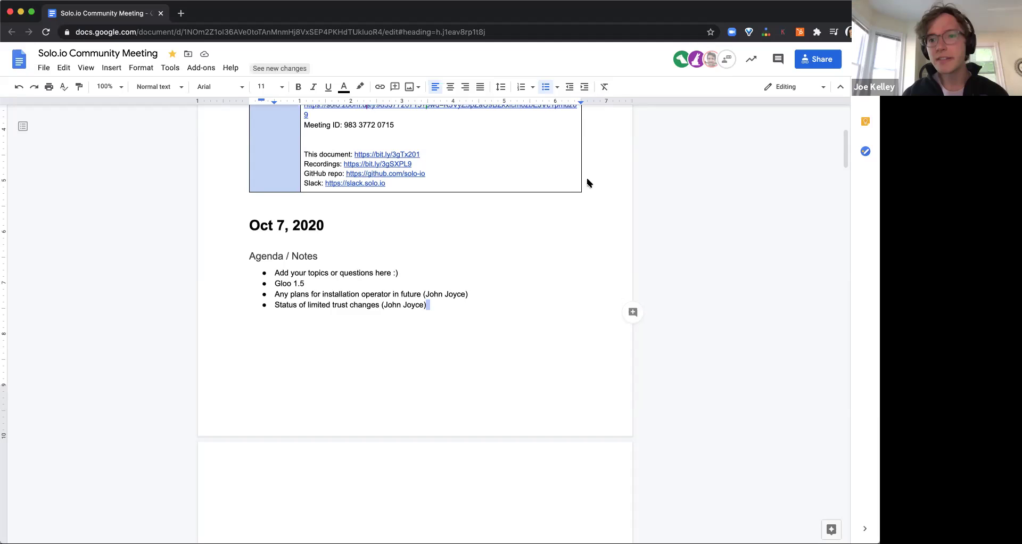
left_click(340, 272)
left_click(112, 87)
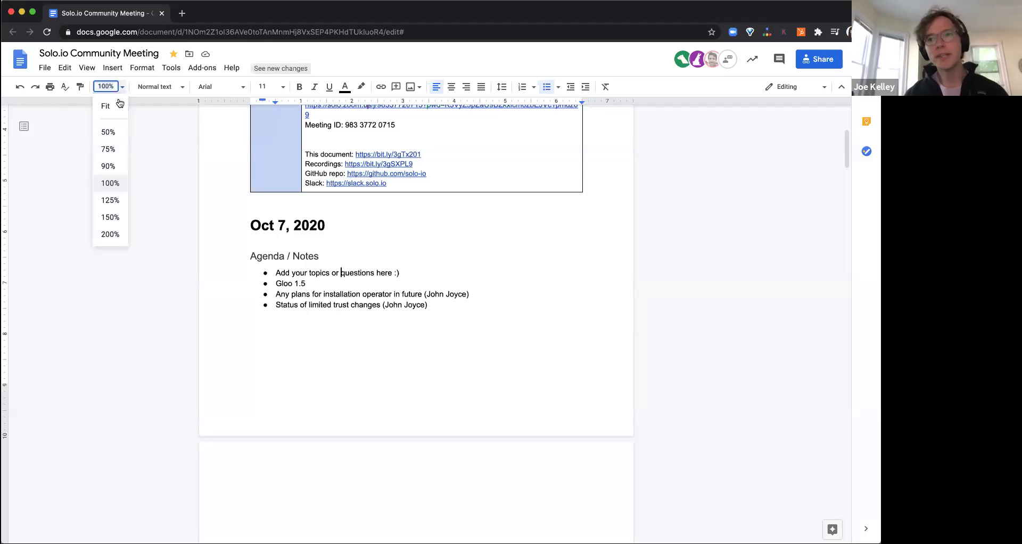
left_click(110, 200)
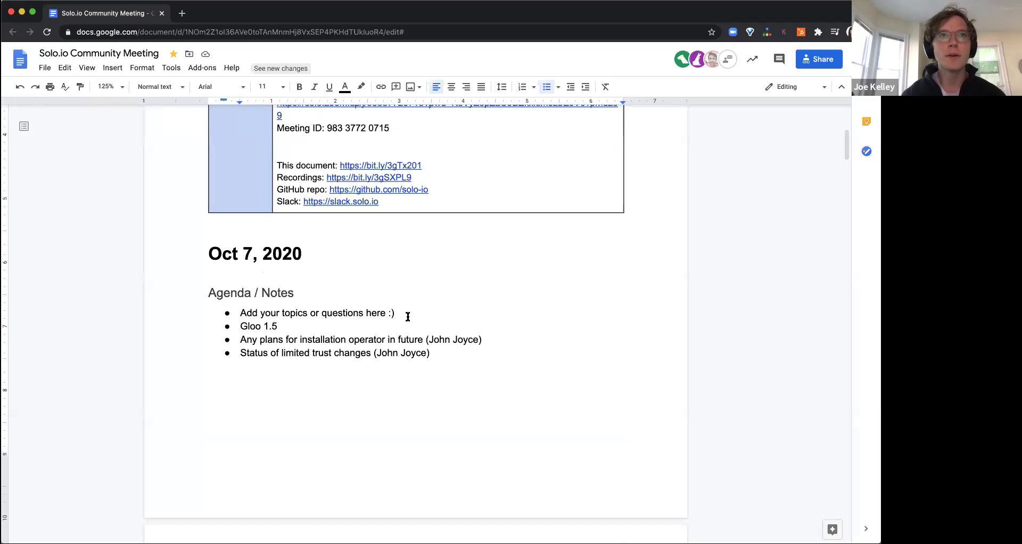
- Add a 'Service Mesh Hub (Joe)' bullet below the first item, with an indented sub-bullet
key("Return")
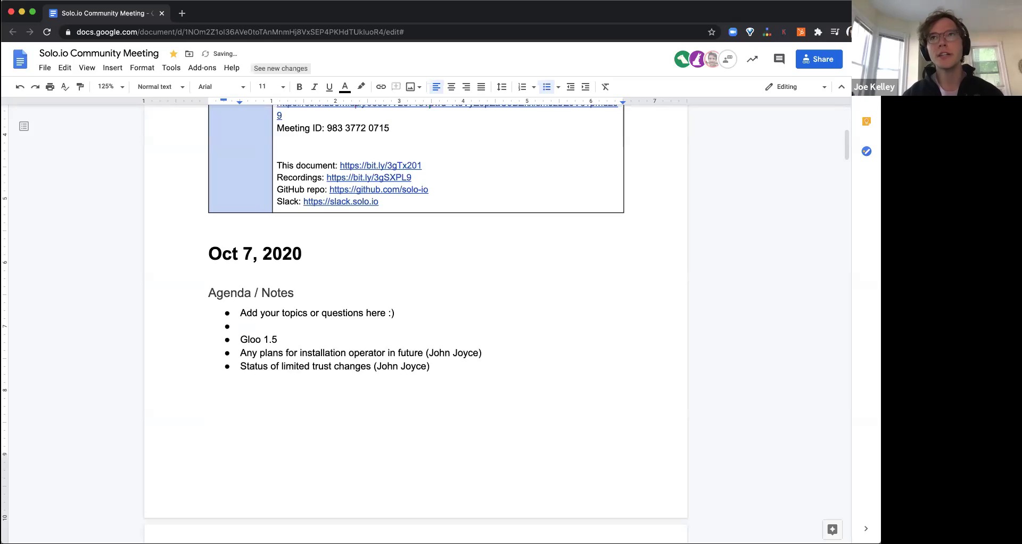
type("Service Mesh Hu")
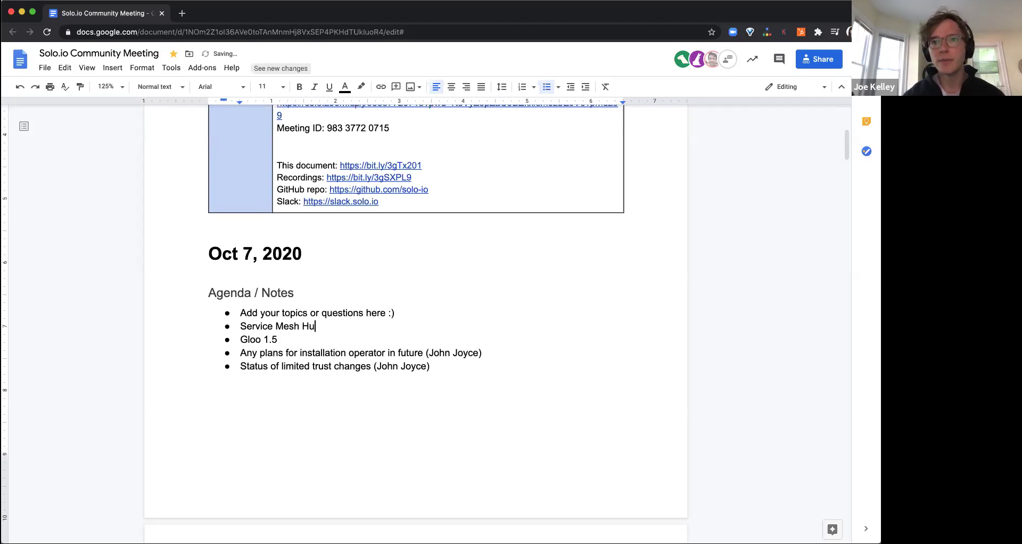
type("b (Joe)")
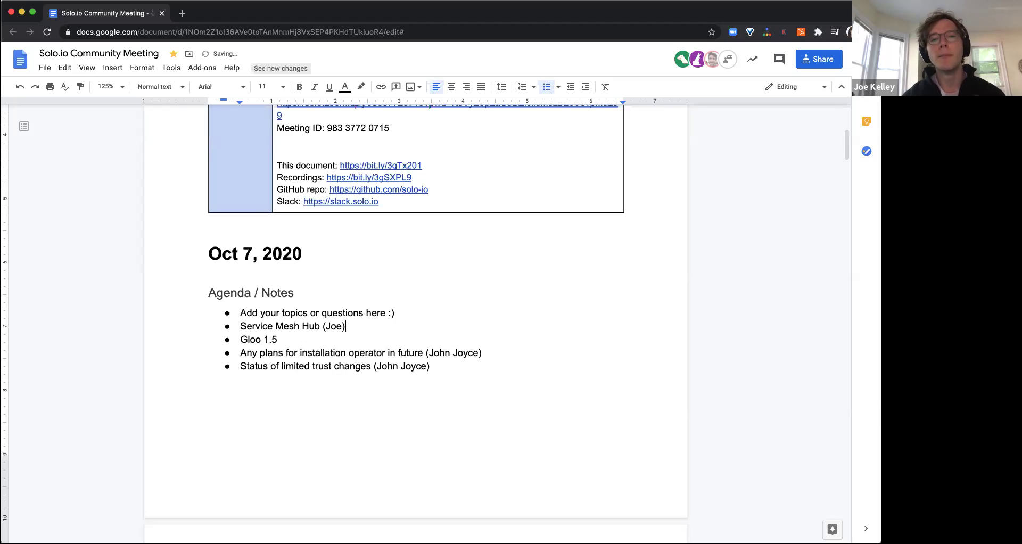
key("Return")
key("Tab")
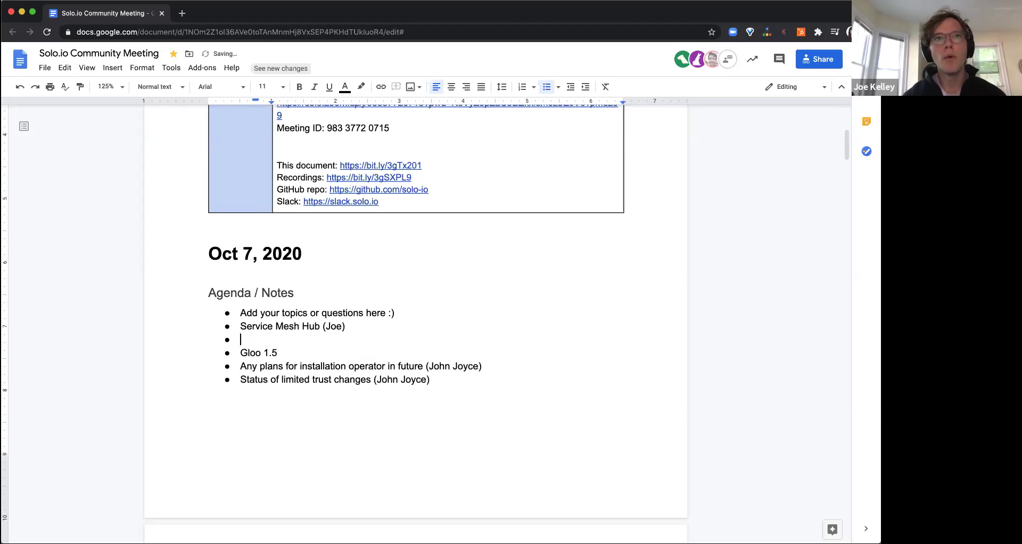
- Write the sub-note 'usability improvements, validation schema on CRDs, AppMesh still in progress'
type("u")
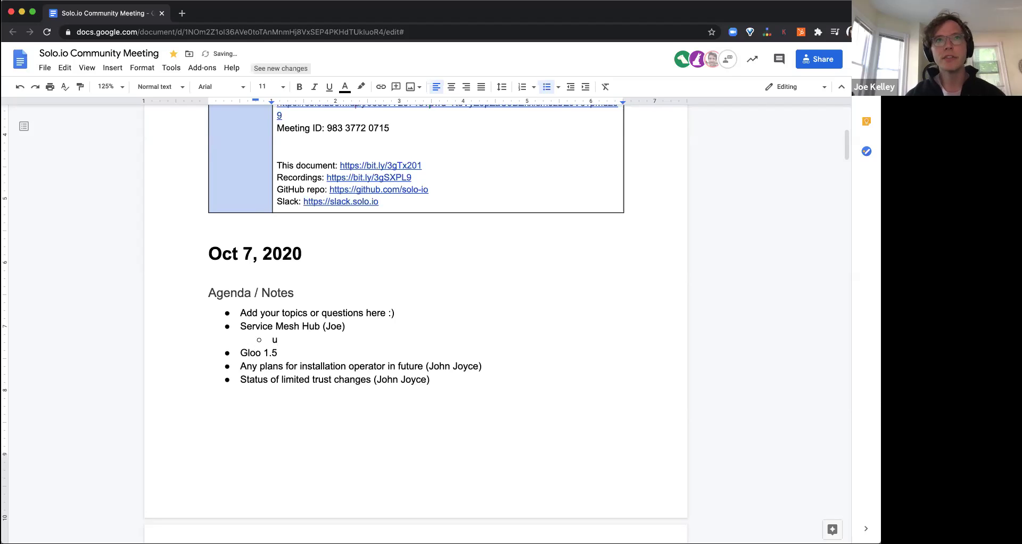
type("sability improvements")
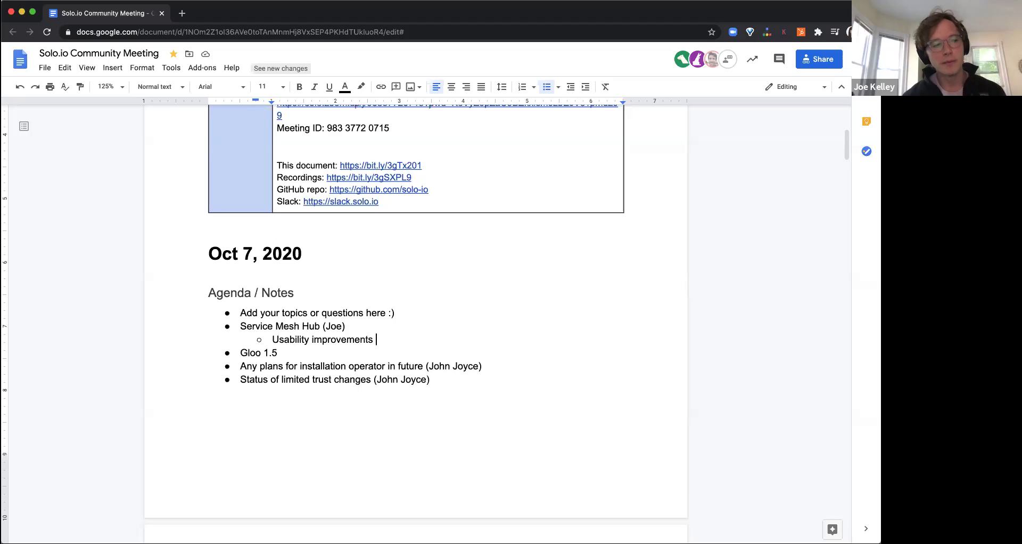
key("BackSpace")
type(", validatio")
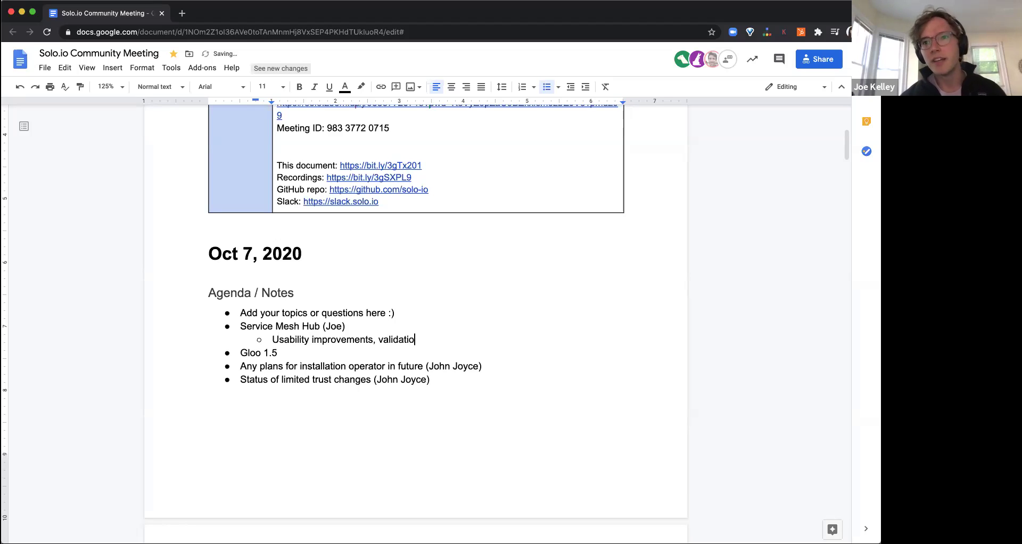
type("n schema o")
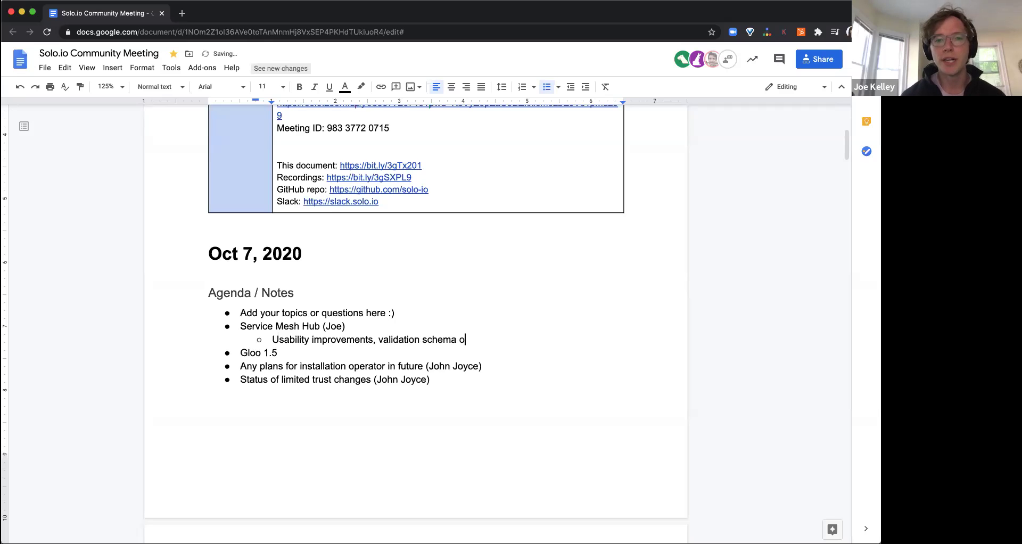
type("n CR")
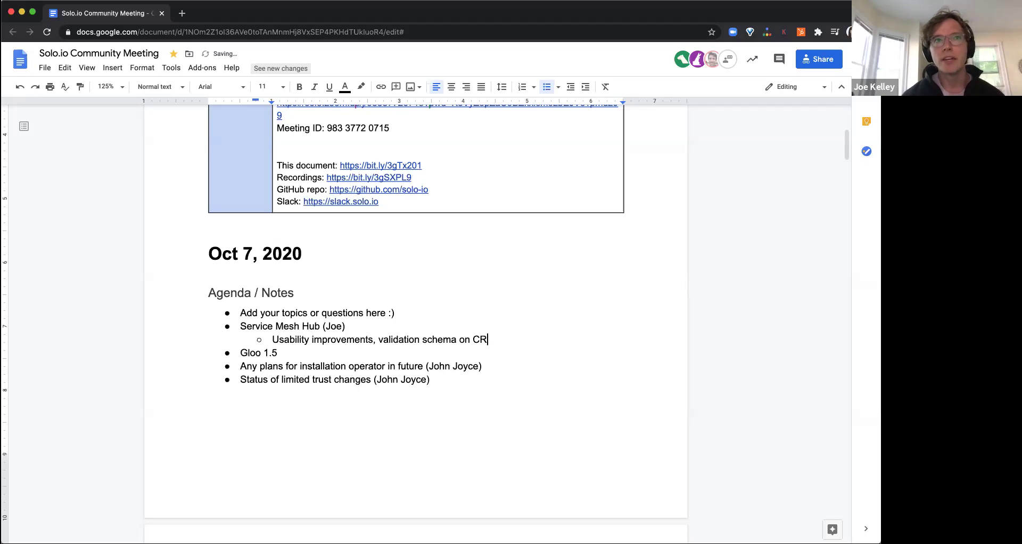
type("Ds")
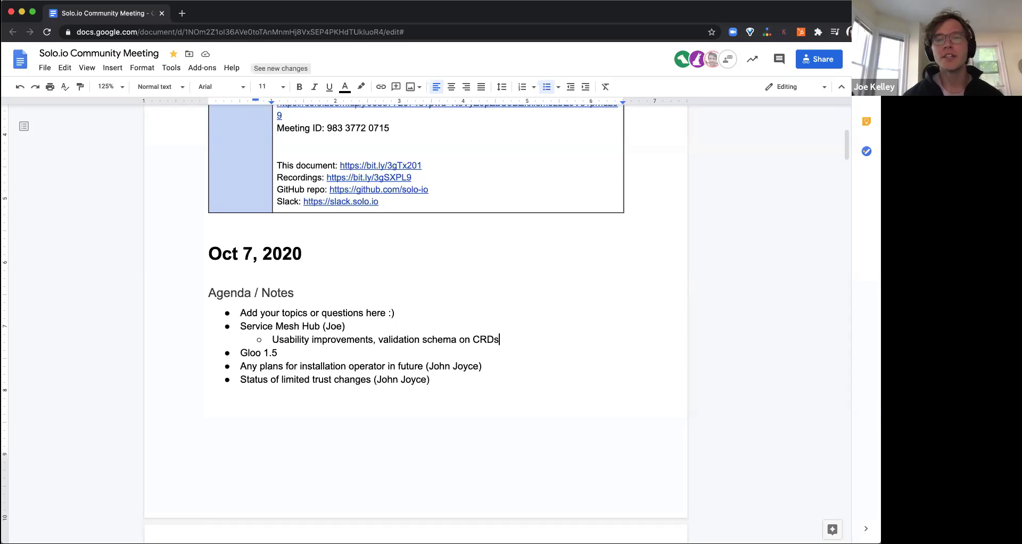
type(", AppMesh still in progress")
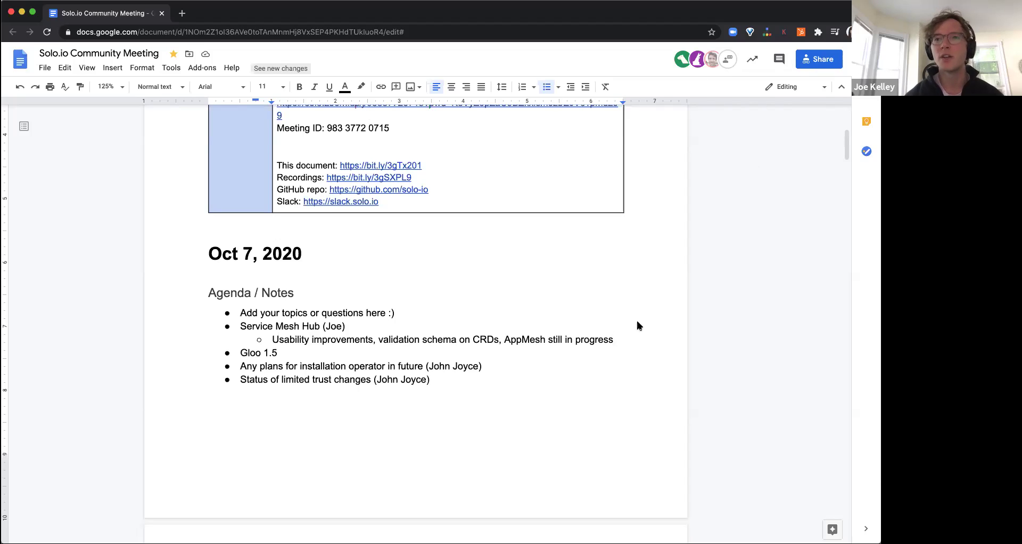
- Add a sub-point below the AppMesh note linking github.com/solo-io/service-mesh-hub/issues/996
left_click(637, 341)
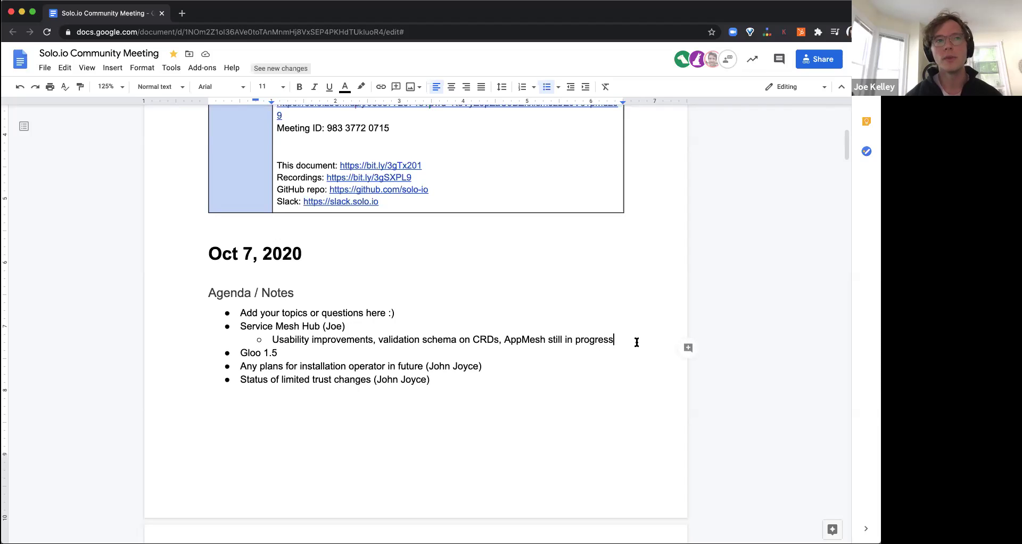
key("Return")
type("https://github.com/solo-io/service-mesh-hub/issues/996")
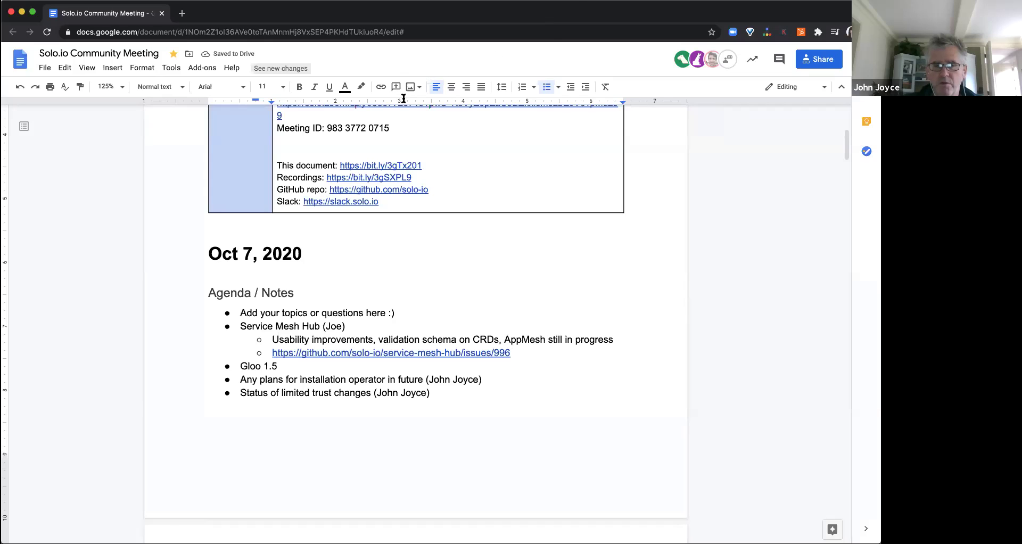
left_click(564, 364)
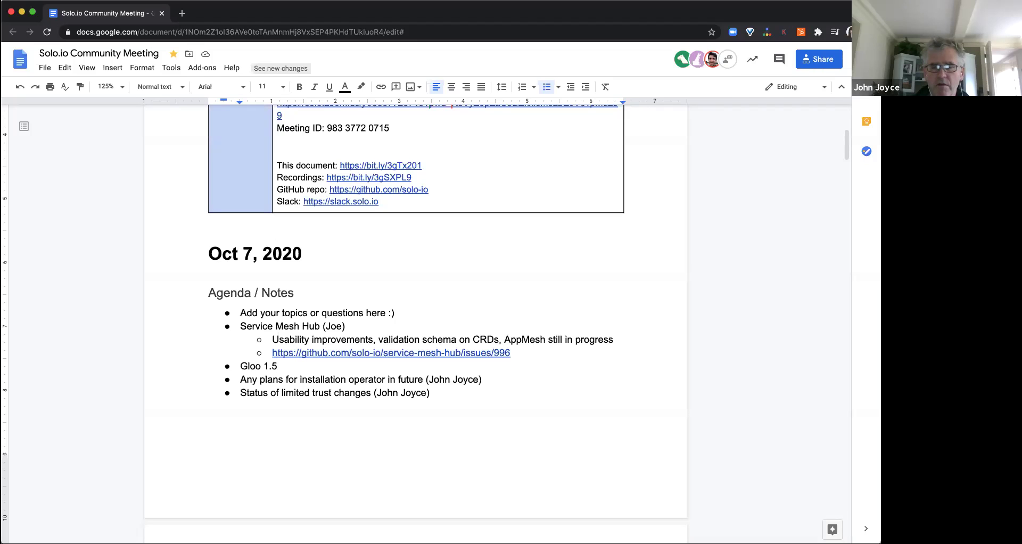
- Extend the item to 'Gloo 1.5 - open source updates' and add a 'Wasm' bullet above it
left_click(241, 366)
key("Return")
left_click(241, 367)
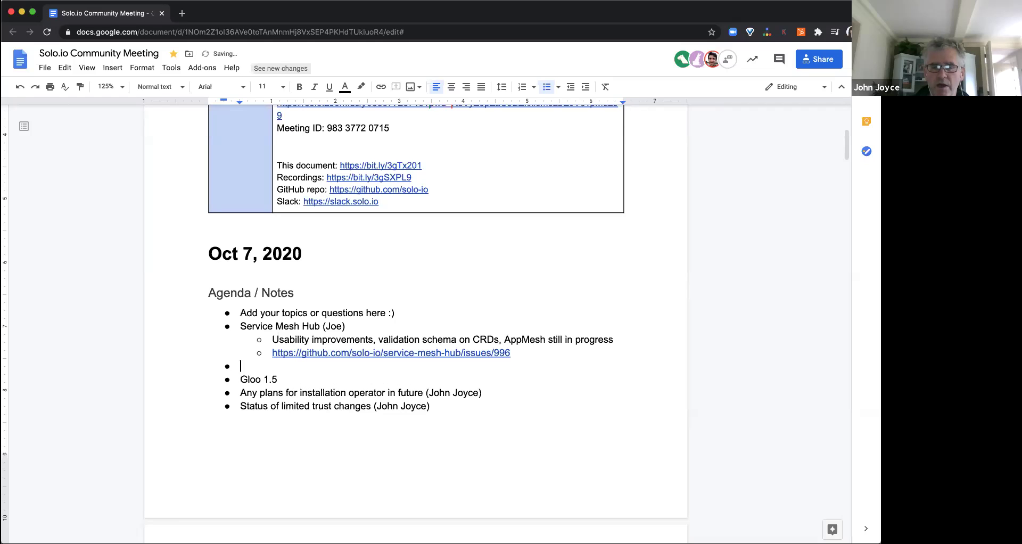
key("Down")
key("super+Right")
type("- key o")
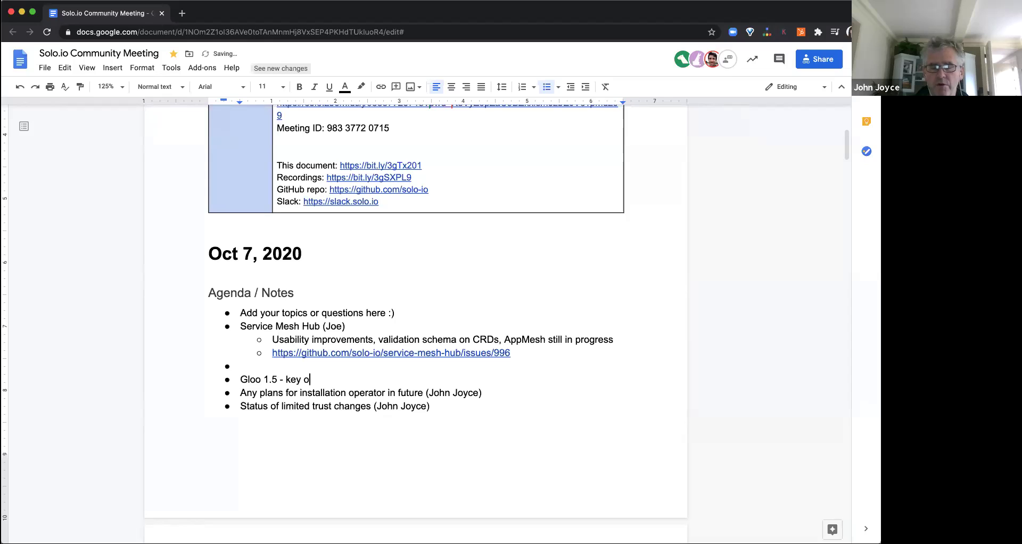
type("pen source updates")
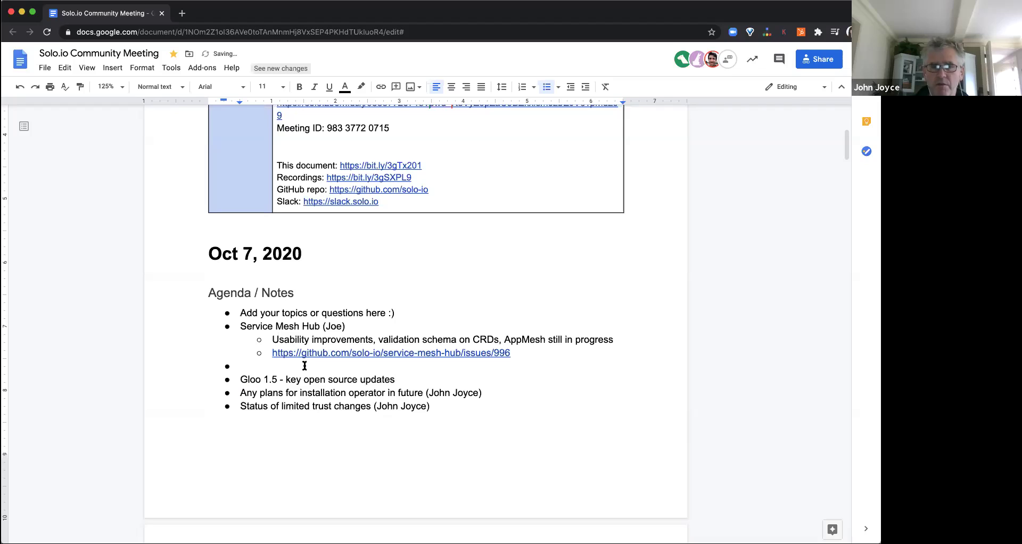
double_click(292, 380)
key("BackSpace")
left_click(241, 366)
type("Wasm")
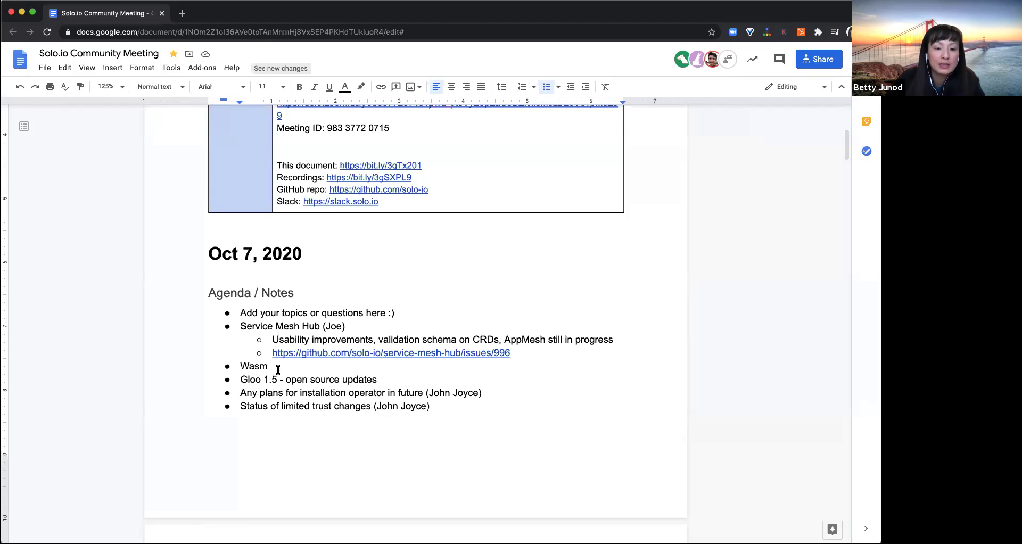
- Credit Wasm to Shane and add the sub-point 'Rust support added -- to be released soon'
type("(shane")
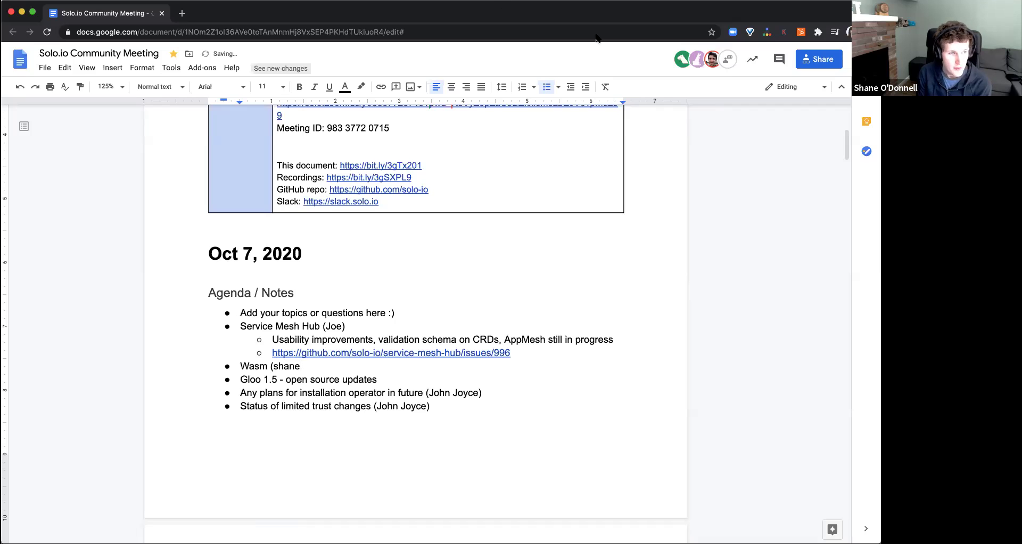
double_click(288, 366)
type("Shane)")
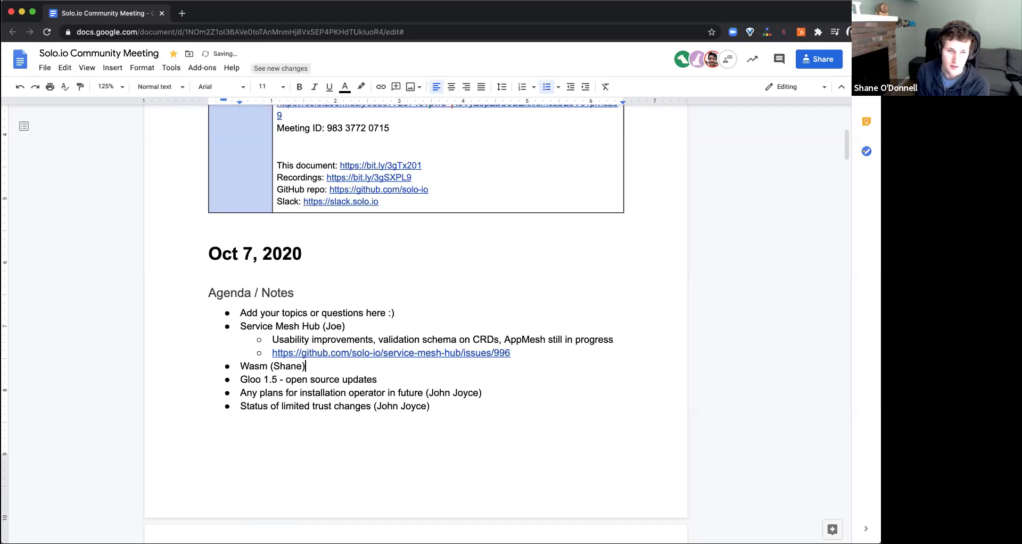
key("Return")
key("Tab")
type("Rust support")
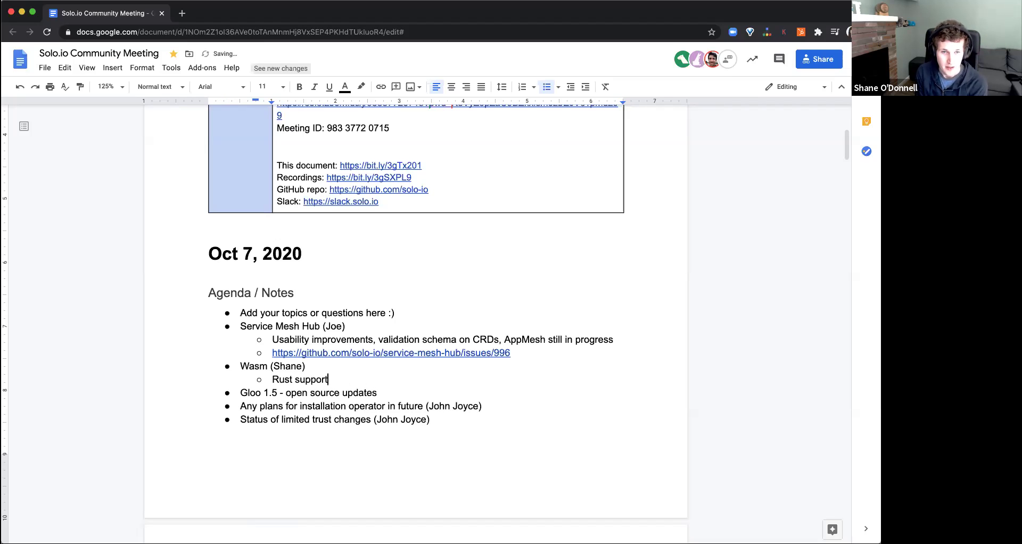
type(" added")
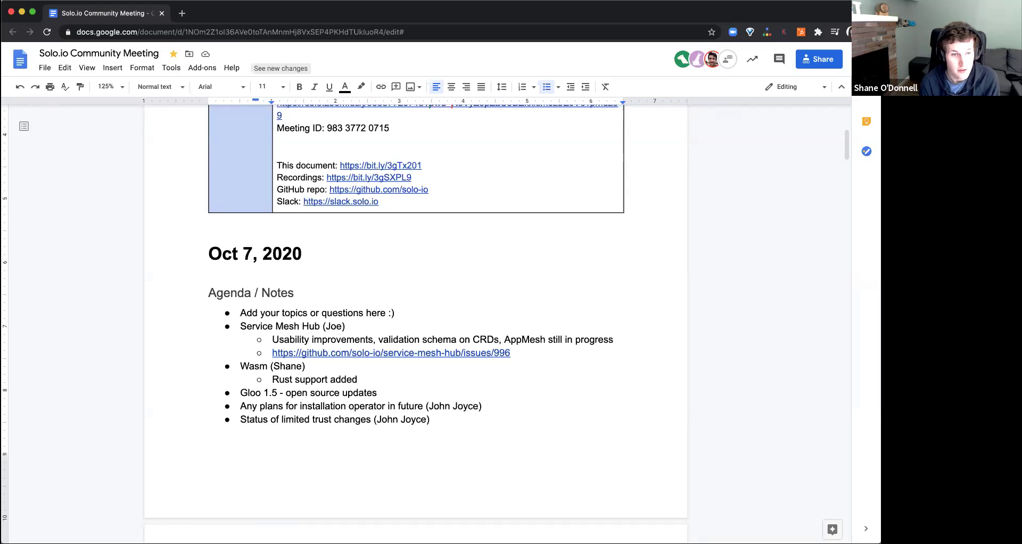
type("-- to be released soon")
- Add a second Wasm sub-point reading 'TinyGo support merged'
key("Return")
type("Tiny")
key("BackSpace")
type("Go ")
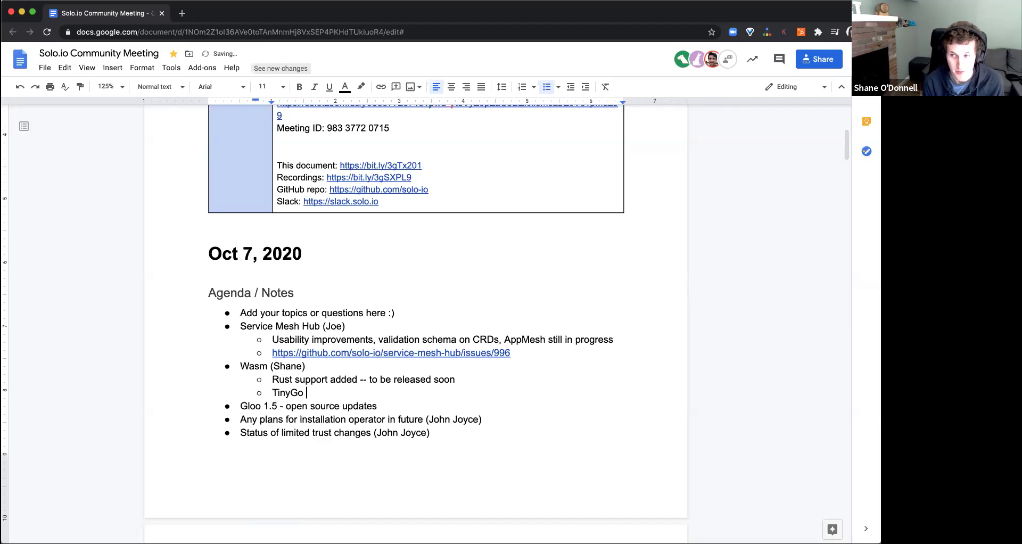
type("support m")
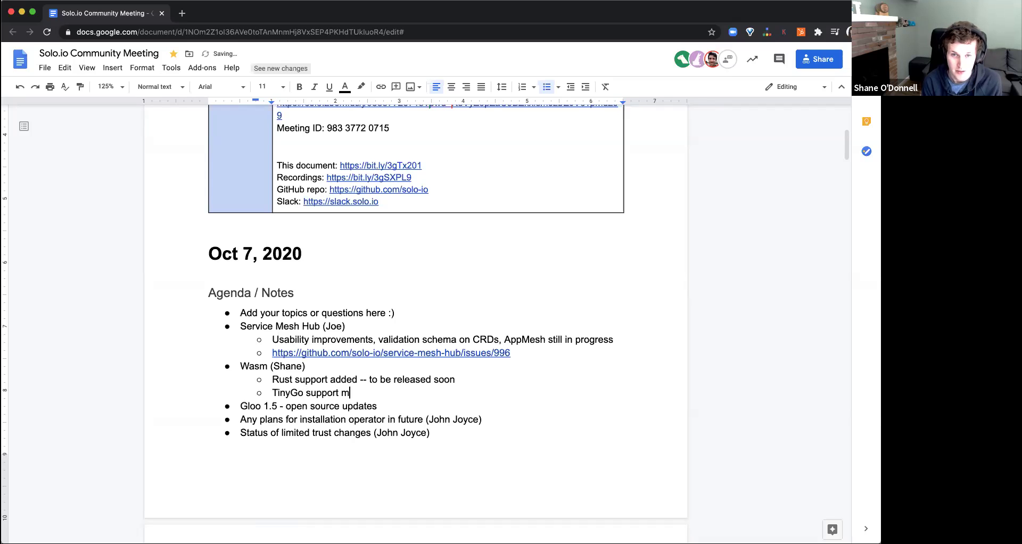
type("erged")
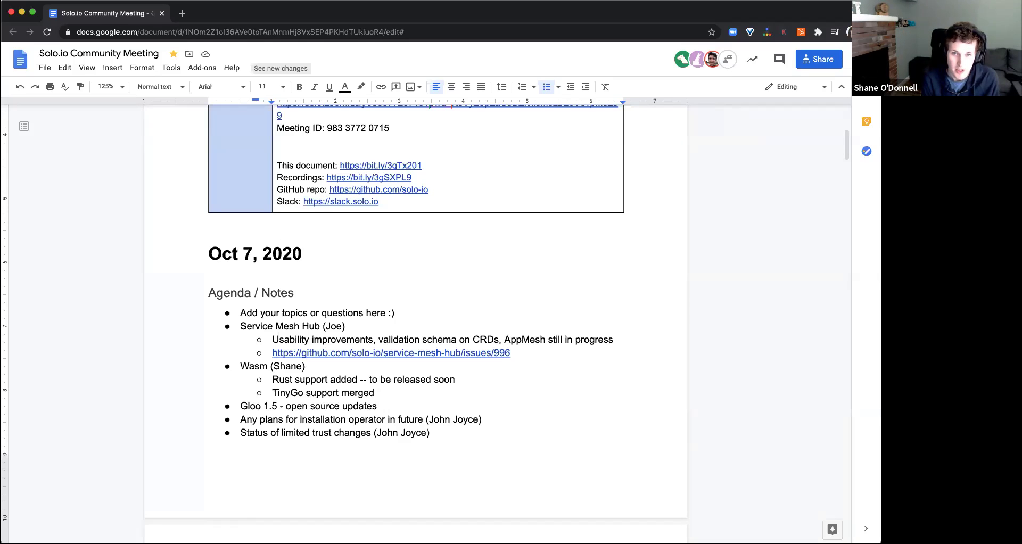
- Add Wasm sub-point 'OCI image spec feedback - welcome more input here', then a bullet after Gloo 1.5
key("Return")
type("OCI image ")
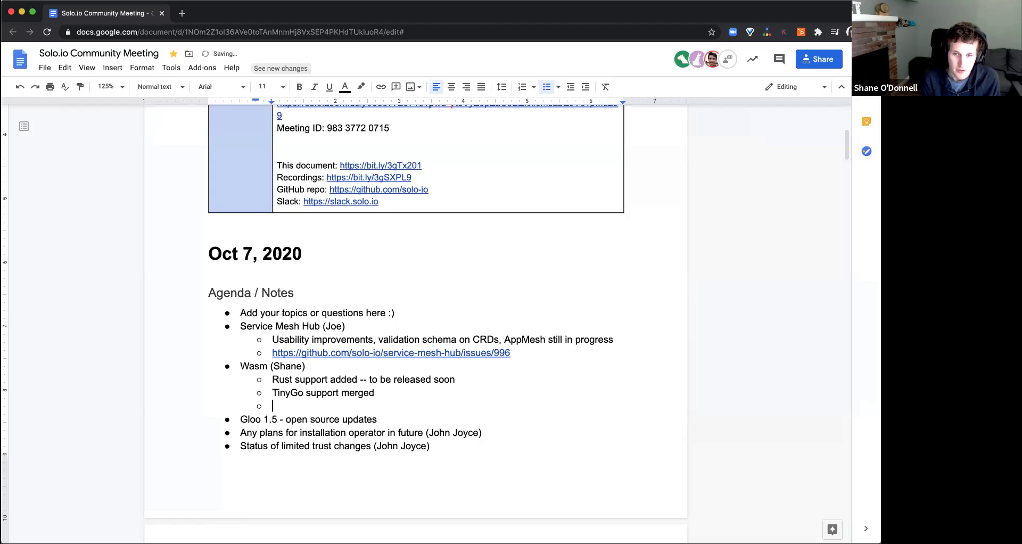
type("spec feedback")
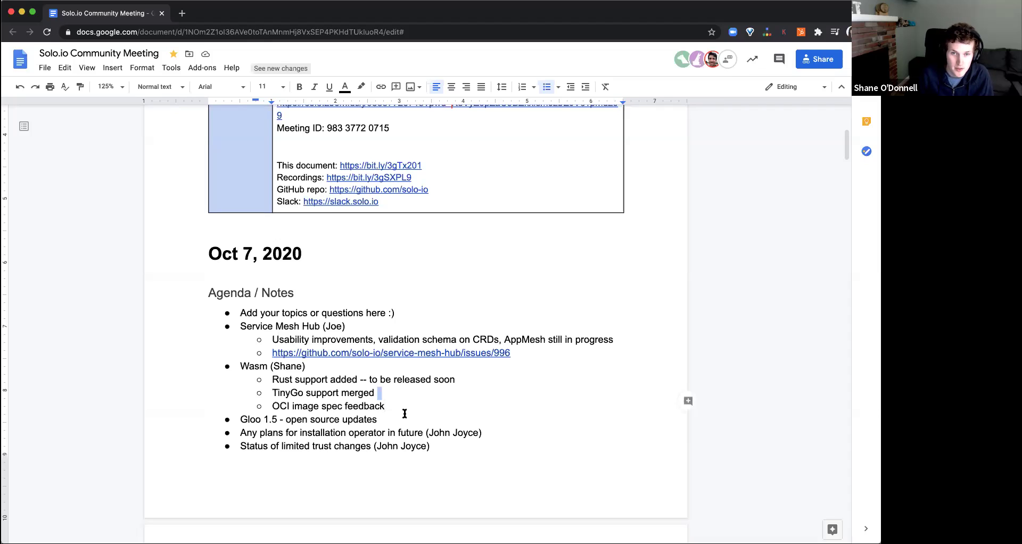
type("- ne")
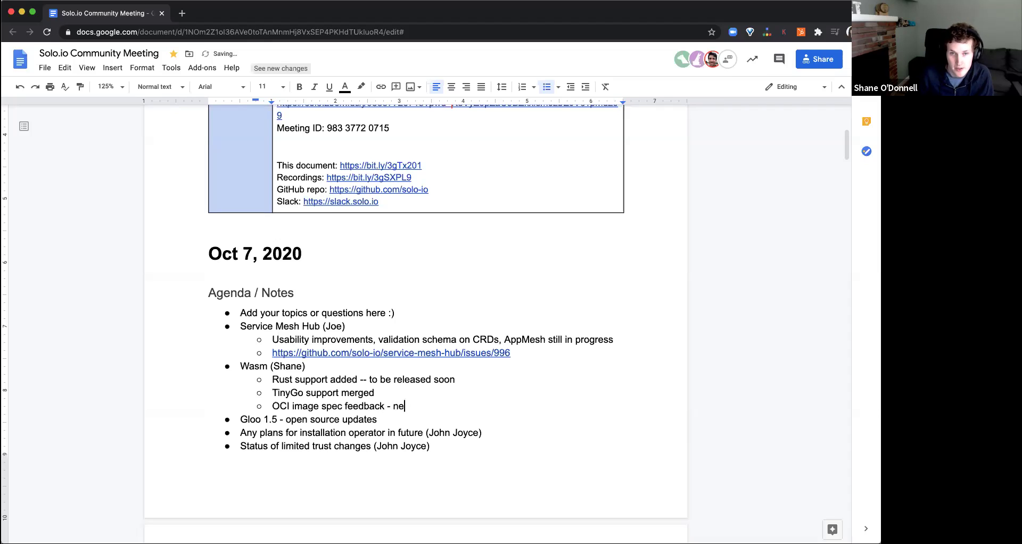
type("ed")
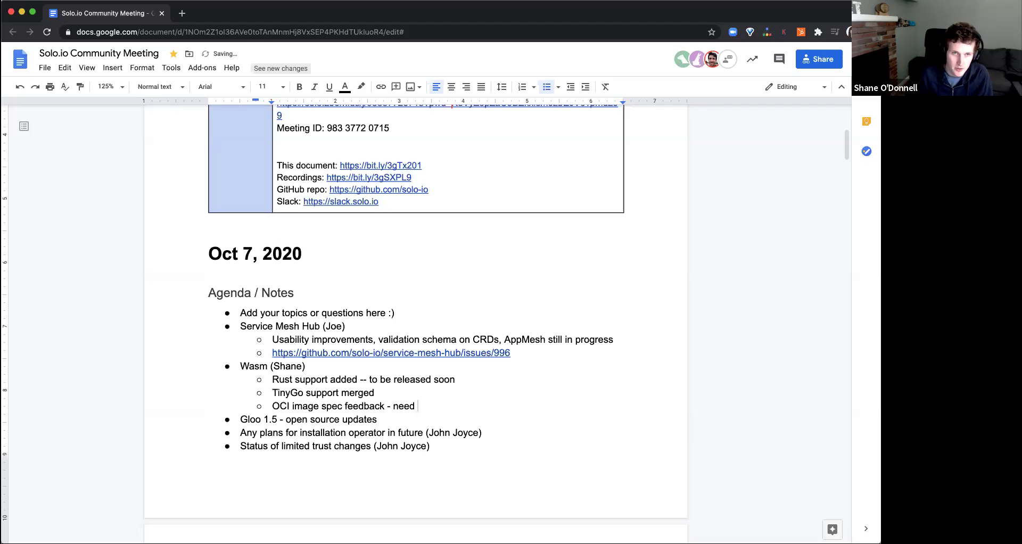
key("BackSpace")
key("BackSpace")
key("BackSpace")
key("BackSpace")
key("BackSpace")
type("welcome more f")
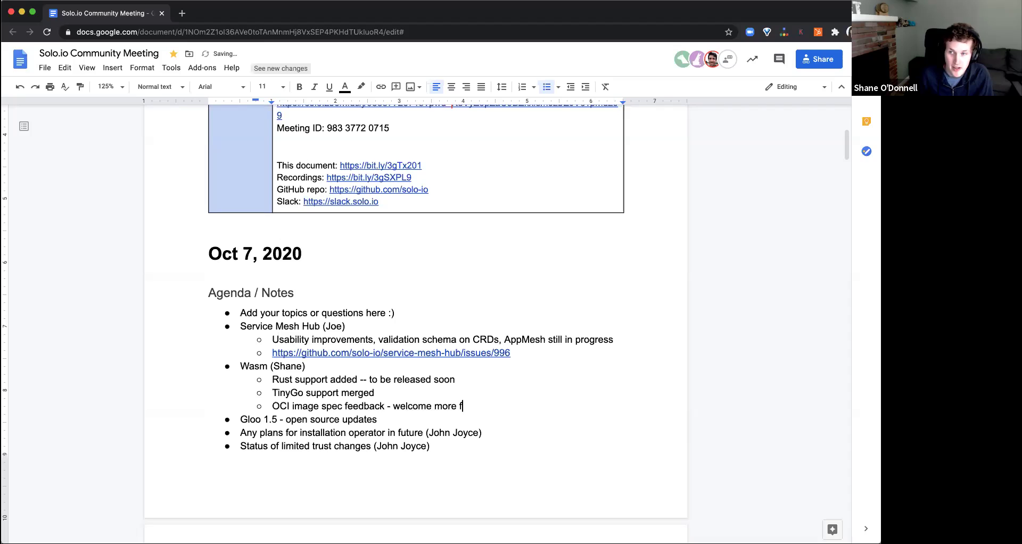
type("eedbackk here")
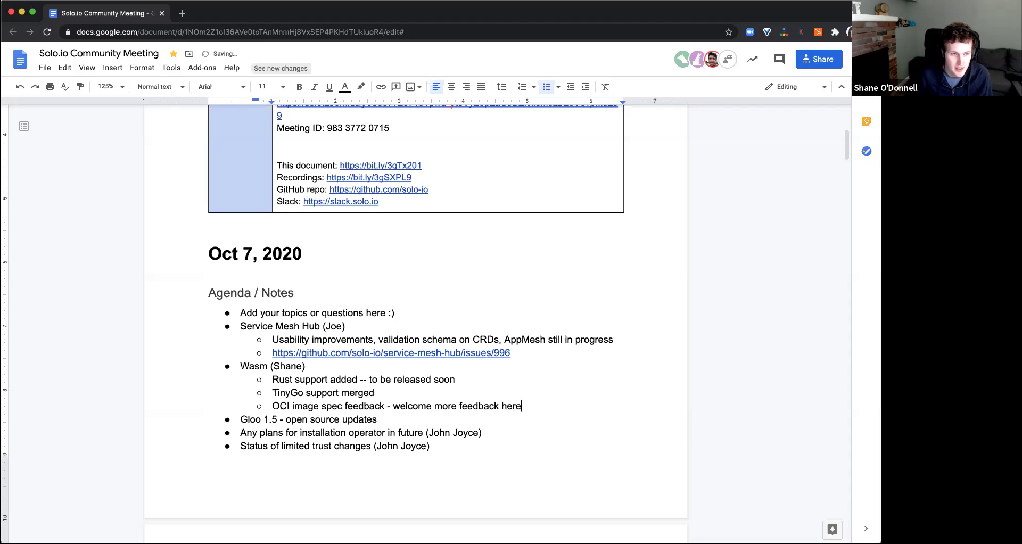
key("BackSpace")
key("BackSpace")
key("BackSpace")
key("BackSpace")
key("BackSpace")
key("BackSpace")
key("BackSpace")
key("BackSpace")
key("BackSpace")
key("BackSpace")
key("BackSpace")
key("BackSpace")
key("BackSpace")
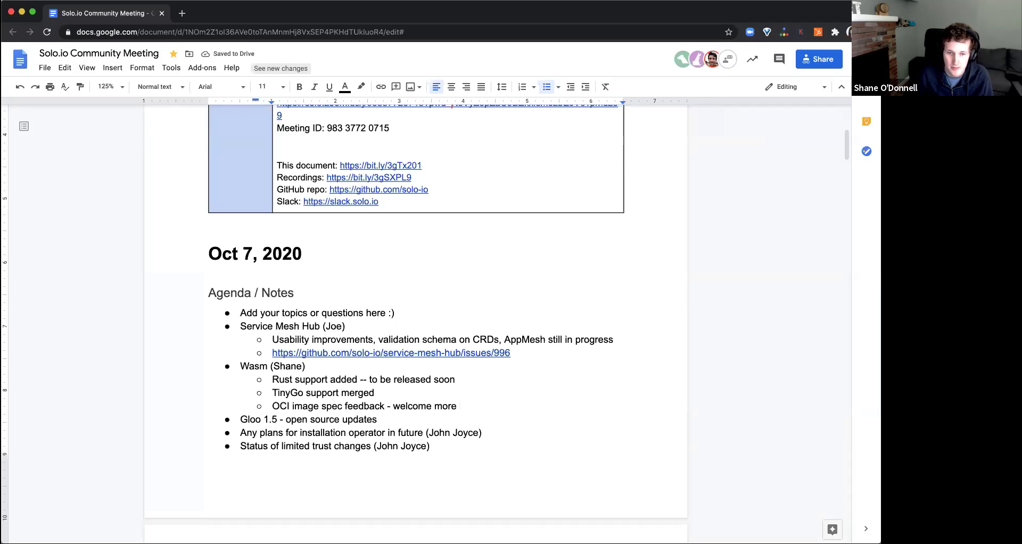
type("input here")
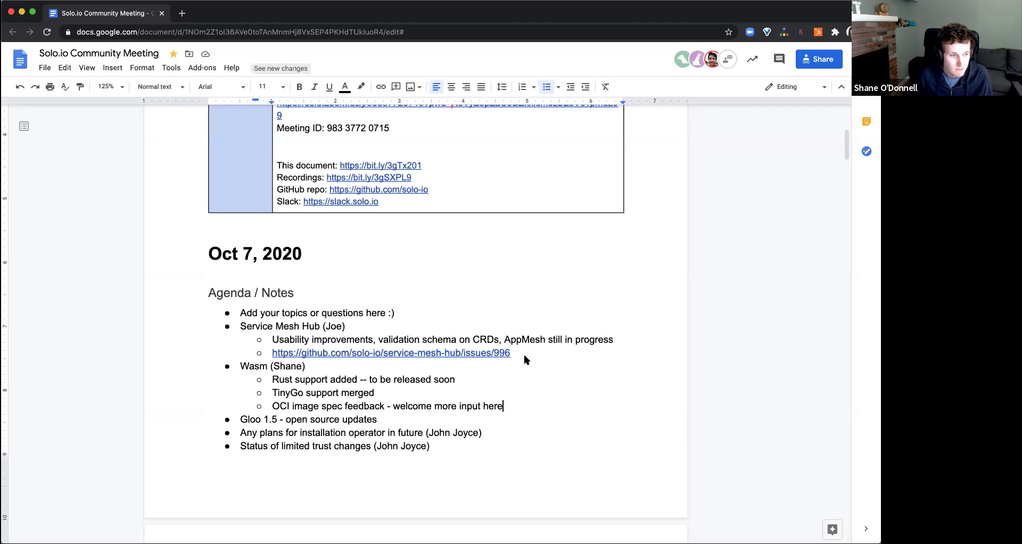
left_click(450, 423)
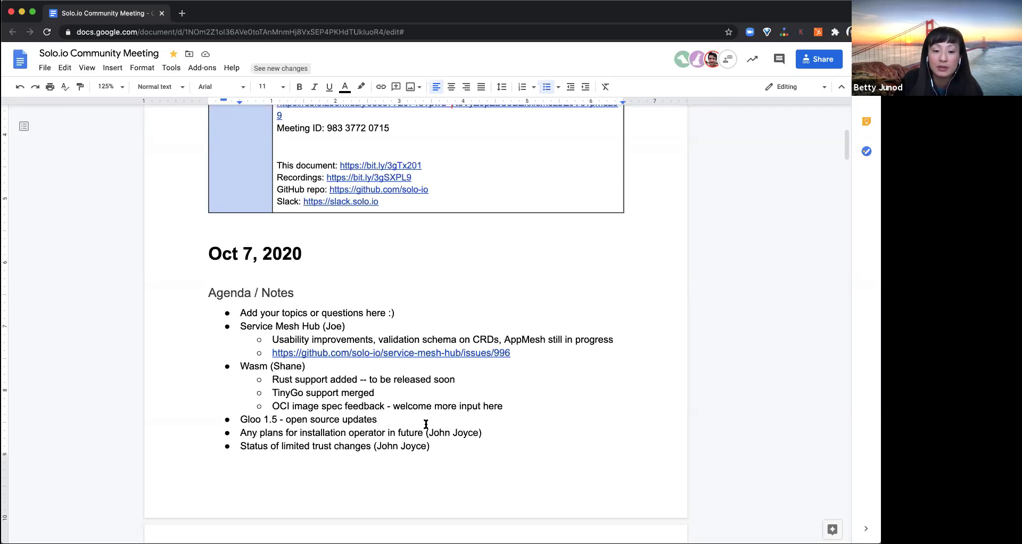
key("Return")
- Indent the new line into a sub-bullet under 'Gloo 1.5 - open source updates'
key("Tab")
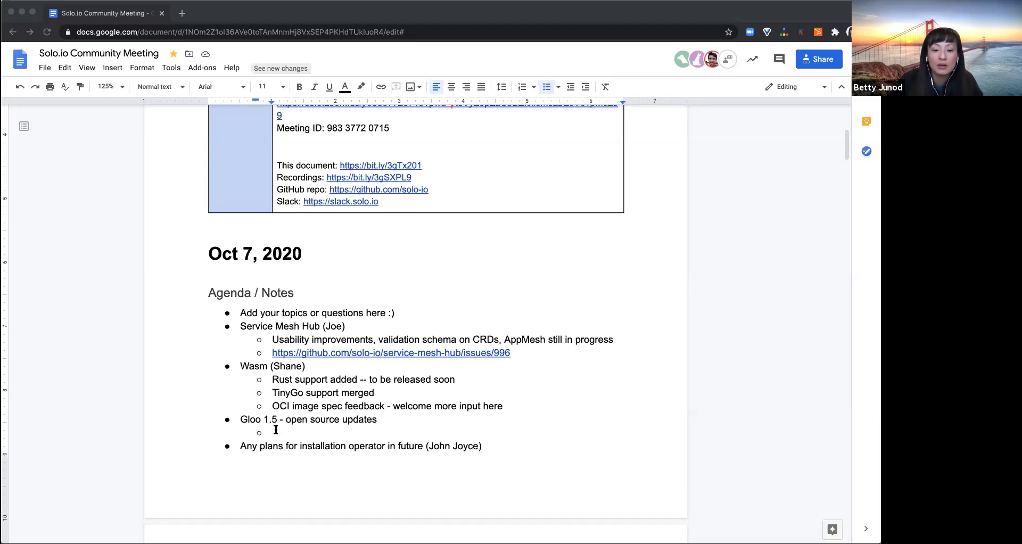
- Paste the Gloo open-source v150 changelog link into the empty Gloo 1.5 sub-bullet
double_click(277, 429)
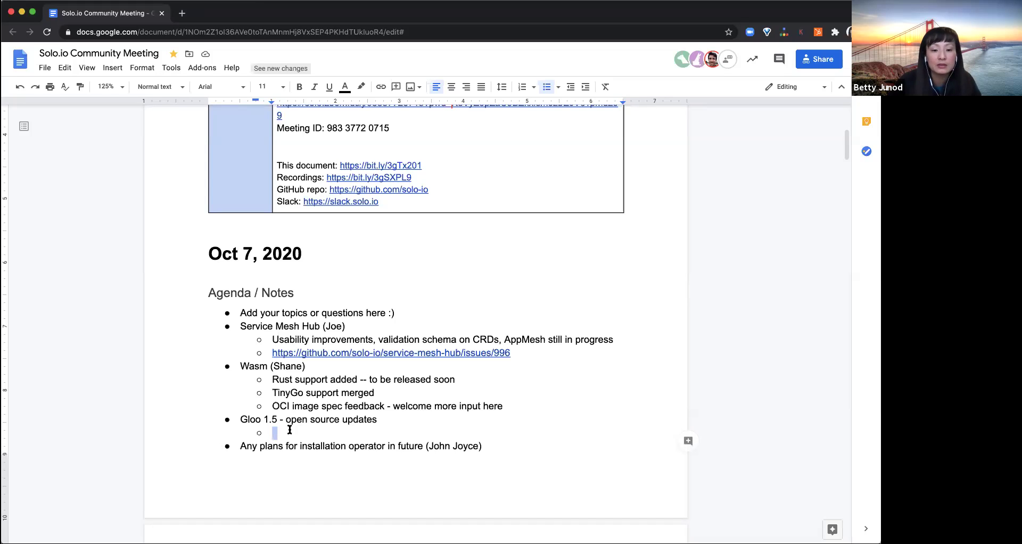
type("https://docs.solo.io/gloo/latest/reference/changelog/open_source/#v150")
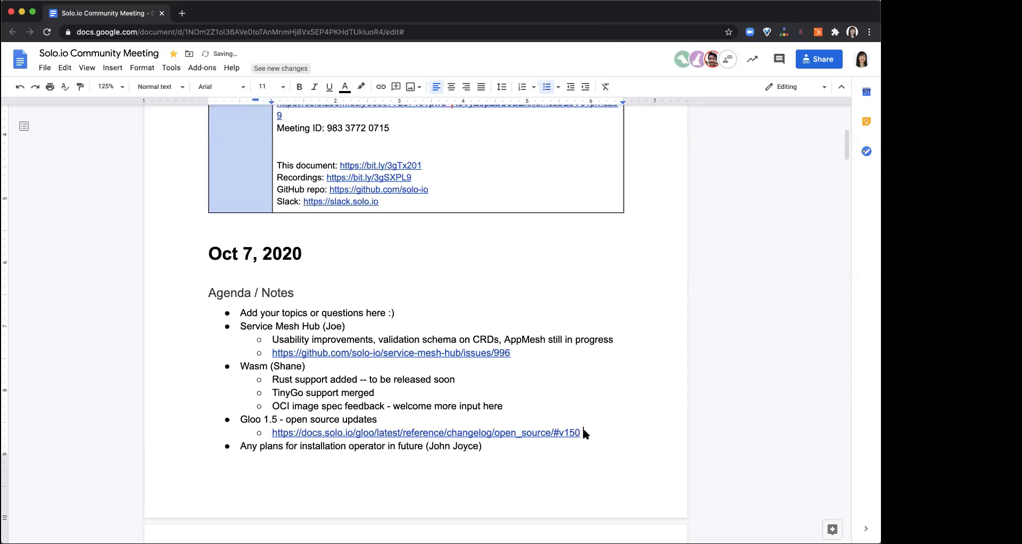
key("BackSpace")
key("Return")
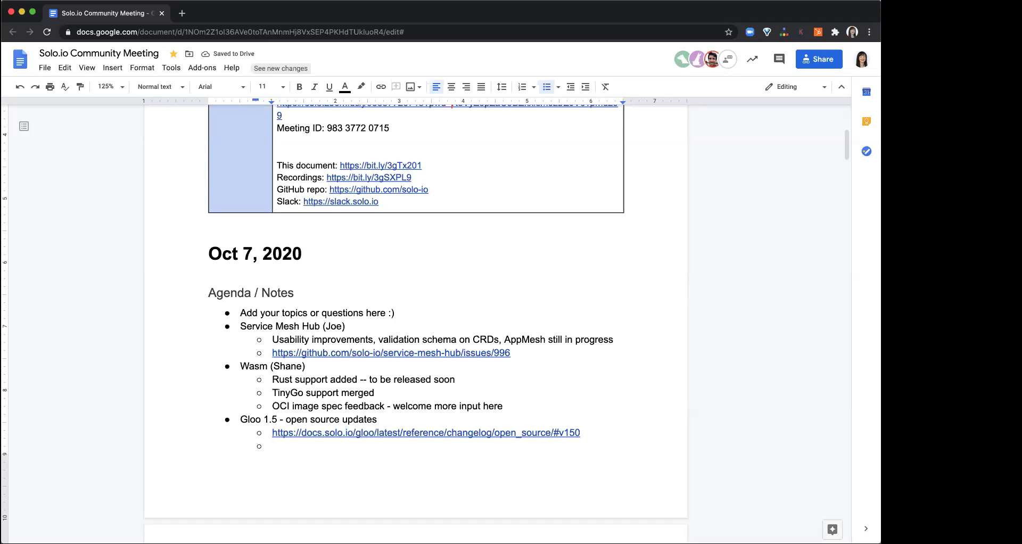
key("BackSpace")
key("BackSpace")
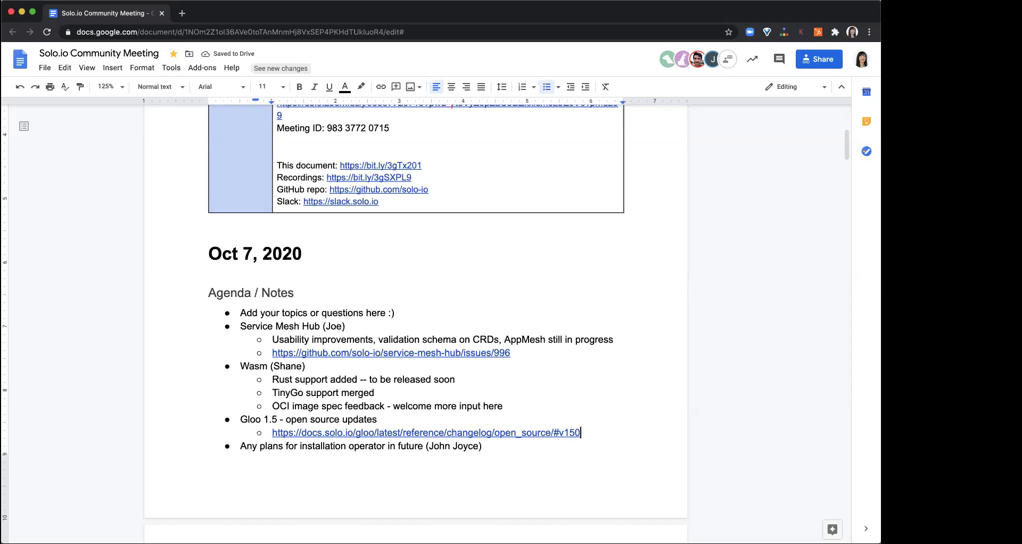
- Put '1.5 release last week - changelog here' in front of the changelog link
key("Left")
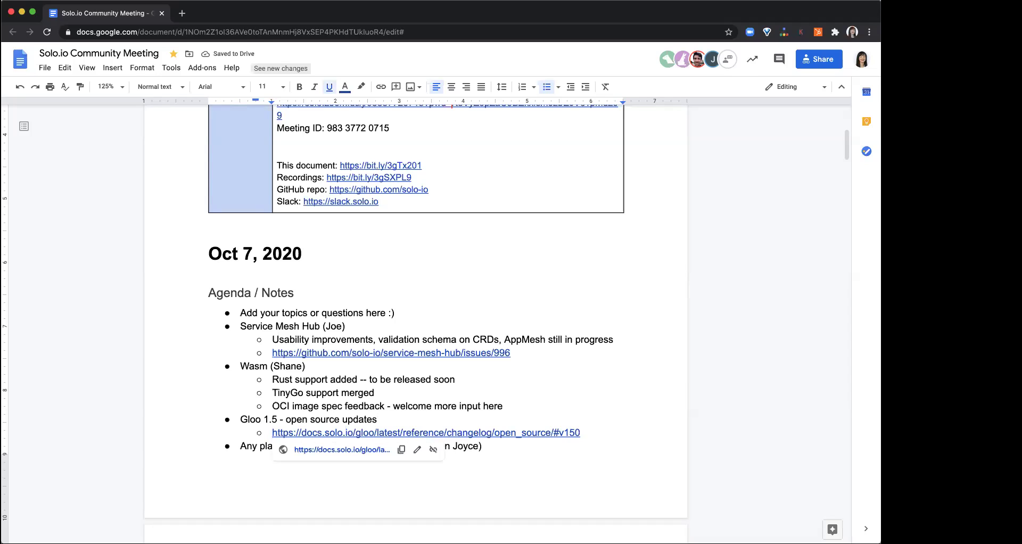
type("1.5 release last ")
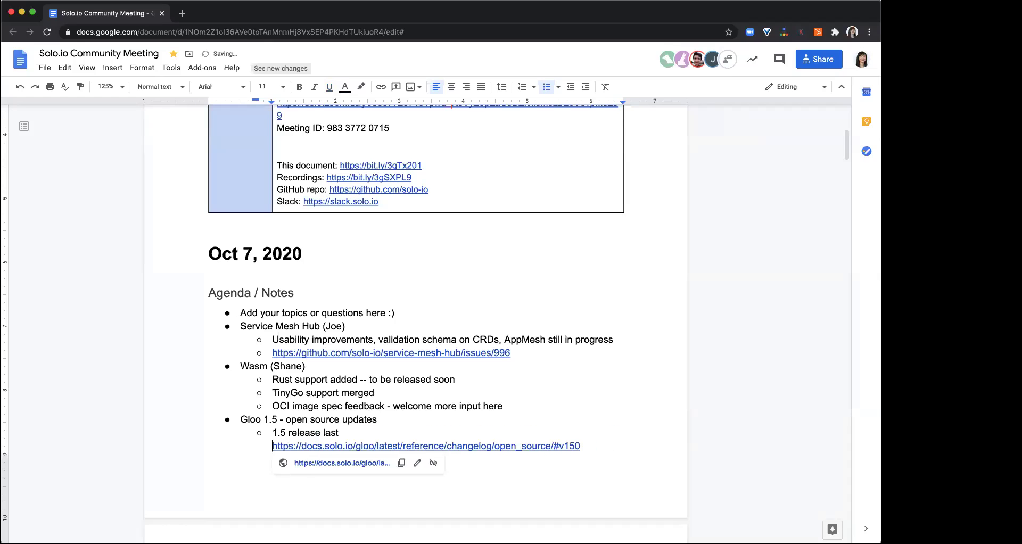
type("week  - chane")
key("BackSpace")
type("gelo")
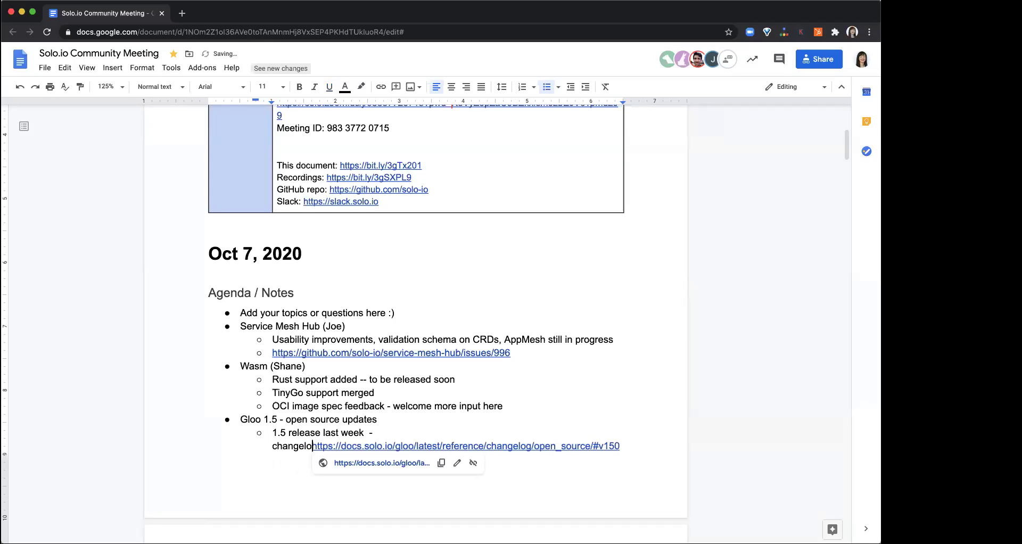
scroll(416, 320, "down", 3)
type("g here")
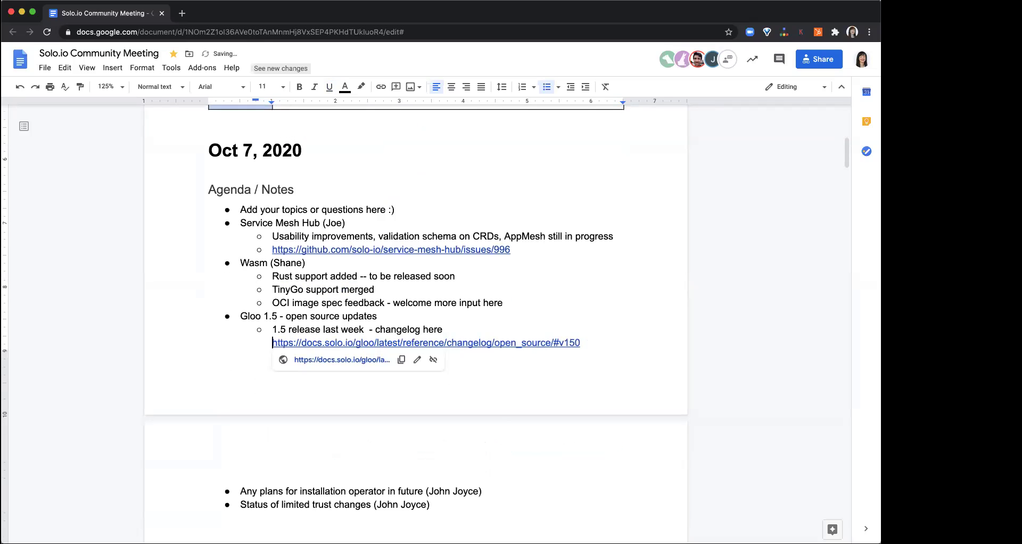
key("Down")
key("Down")
key("Down")
key("Down")
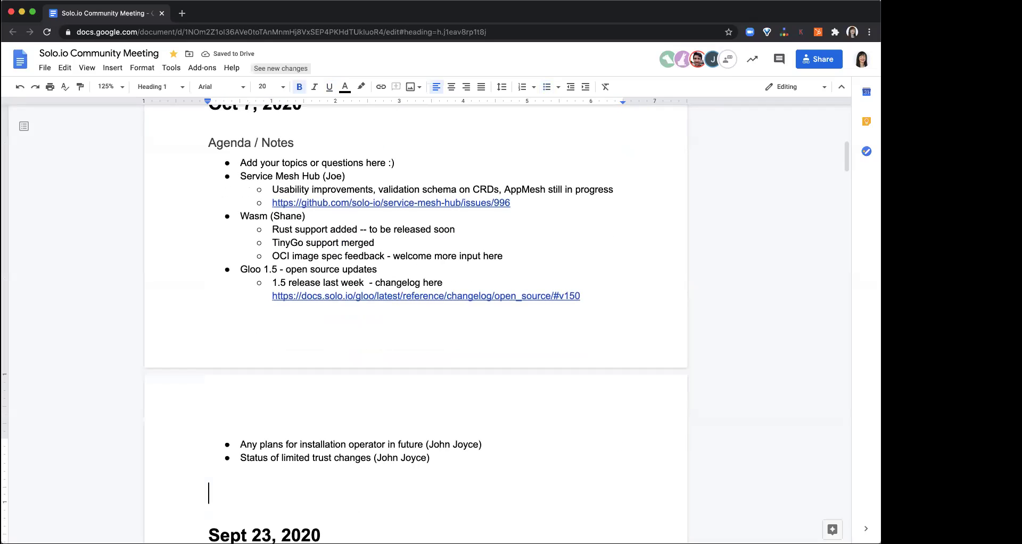
key("Down")
key("Down")
key("Up")
key("Up")
key("Up")
key("Up")
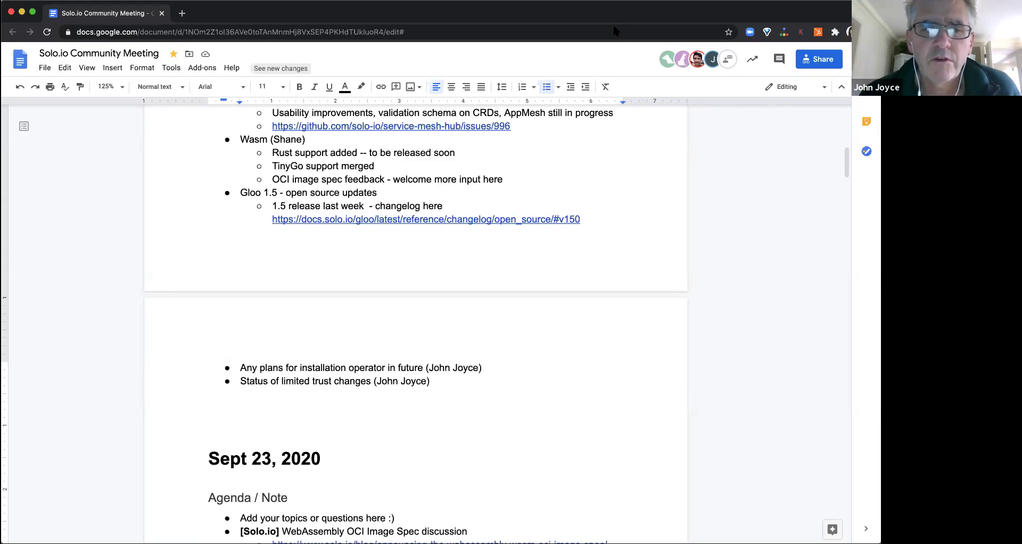
- Place the cursor on the empty line above the Sept 23, 2020 heading
left_click(479, 411)
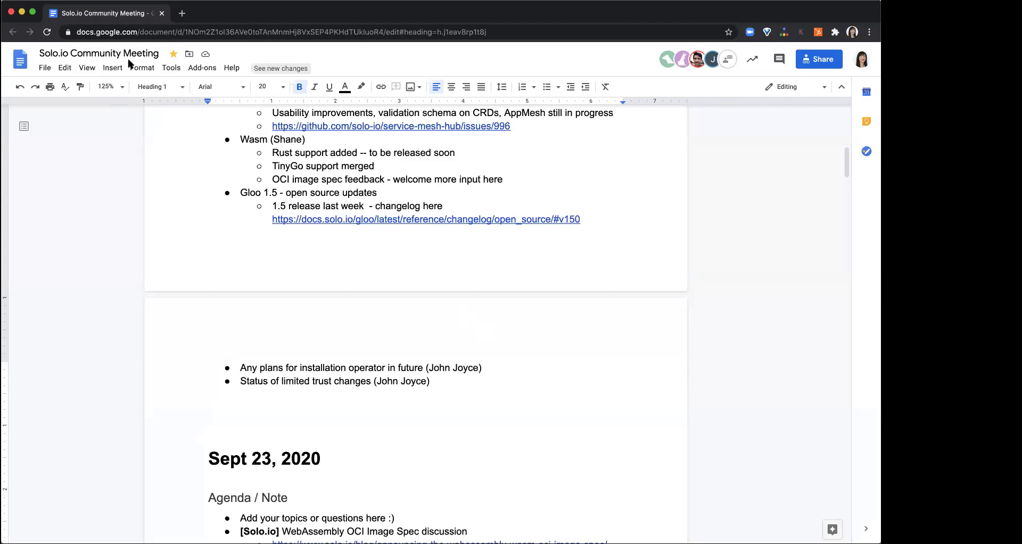
left_click(182, 87)
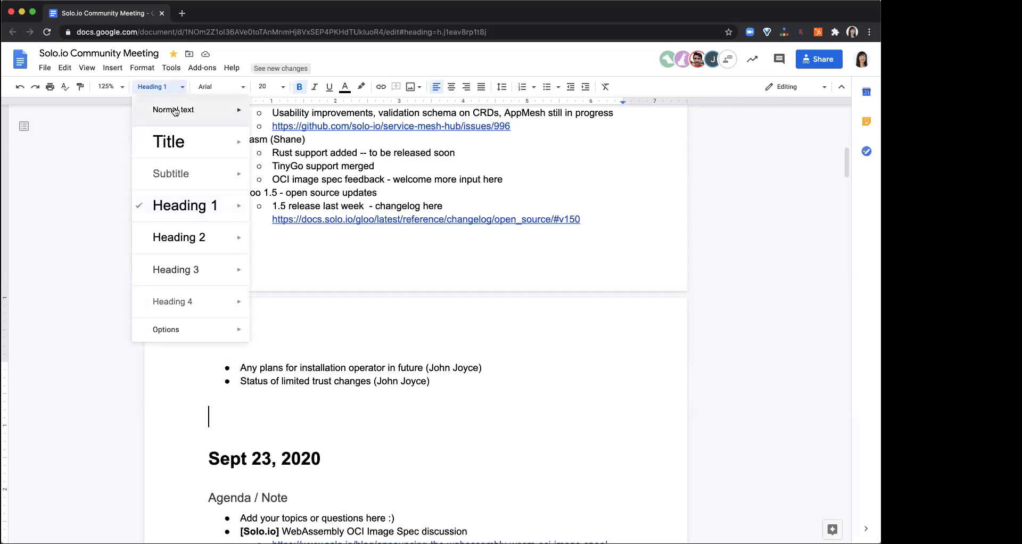
left_click(176, 110)
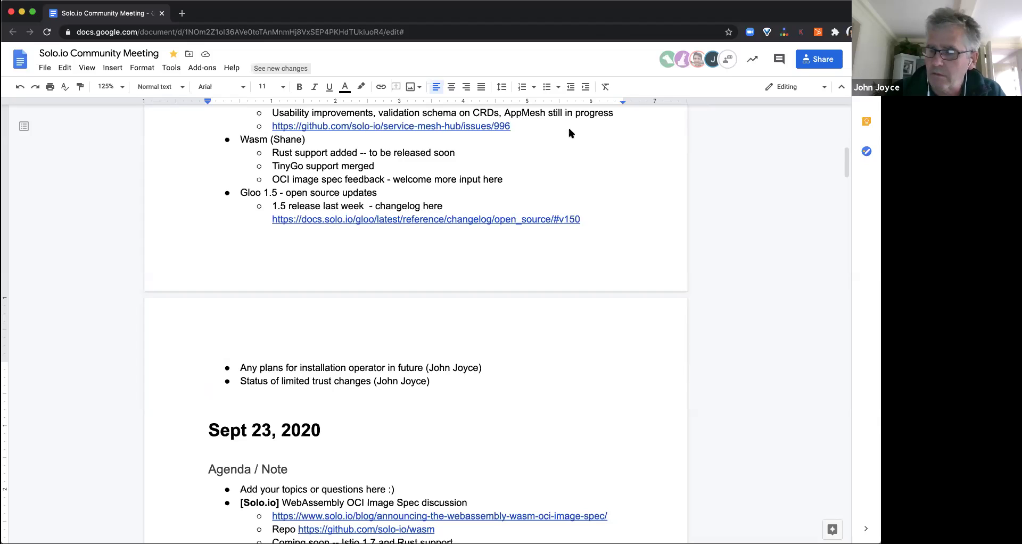
left_click(300, 381)
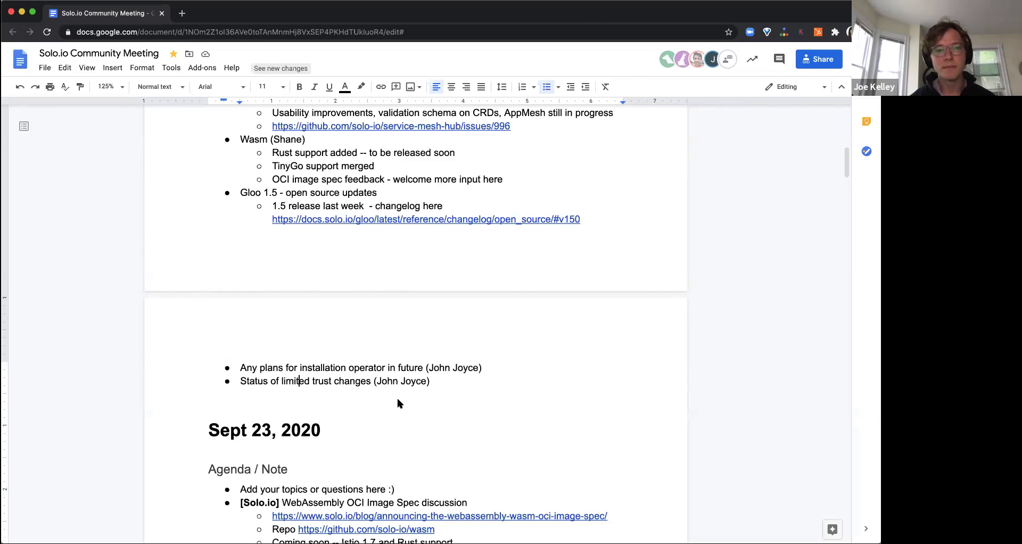
scroll(411, 365, "up", 3)
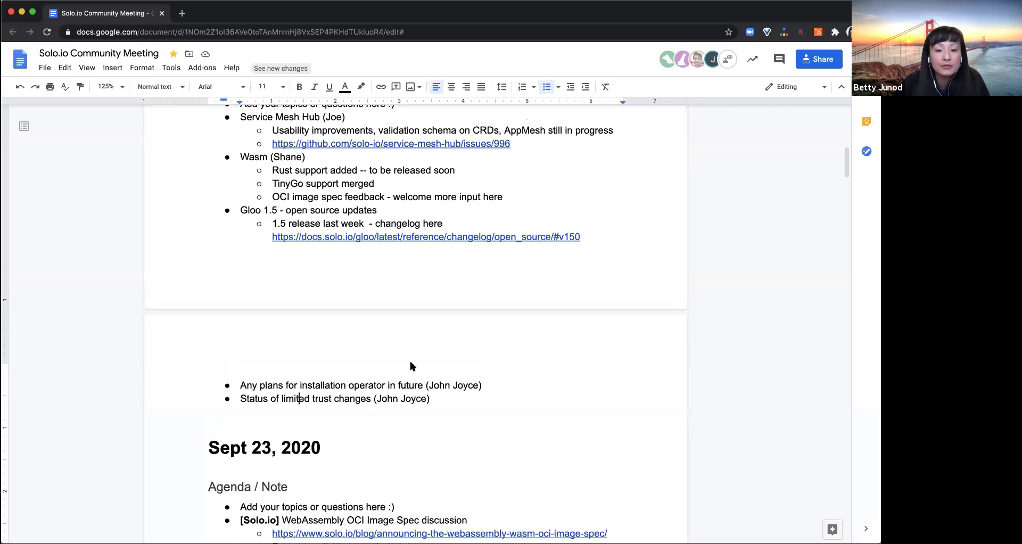